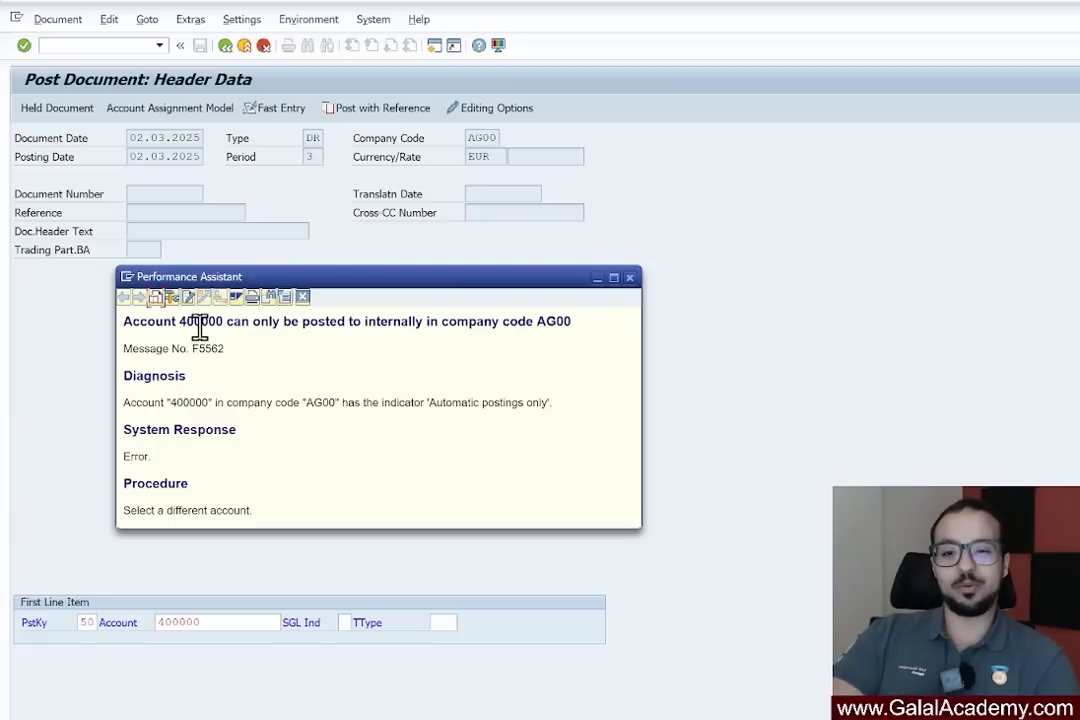
- Read the error message details about posting to the revenue account, highlighting the affected account, and close the message
drag(226, 321, 193, 333)
click(245, 330)
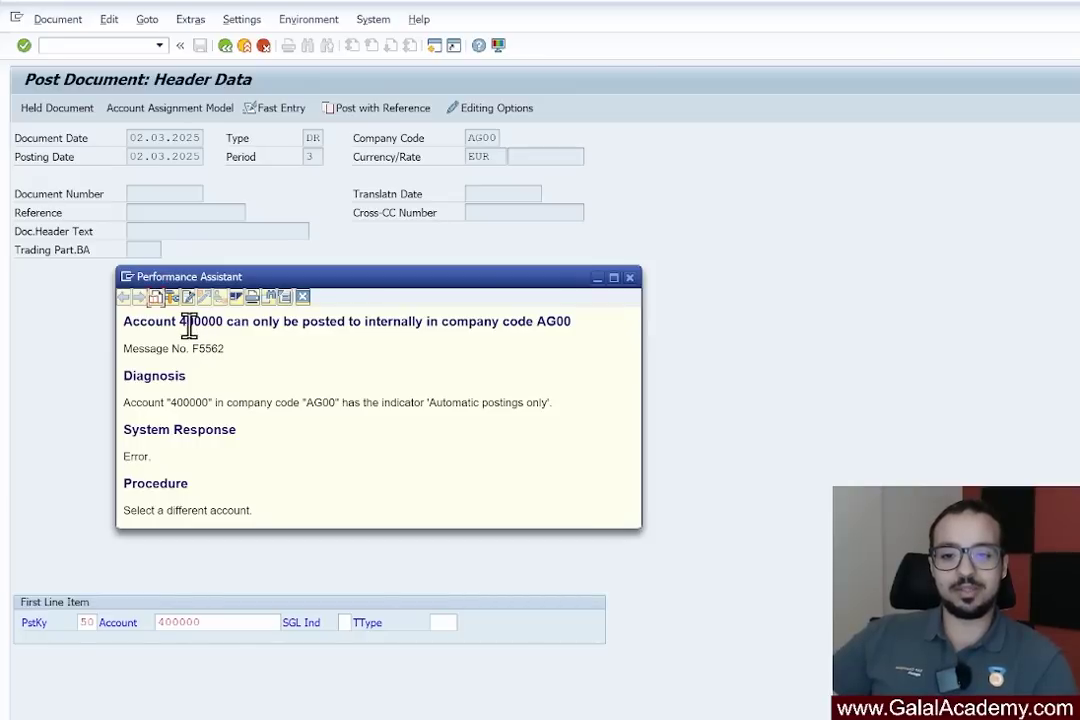
drag(180, 323, 250, 323)
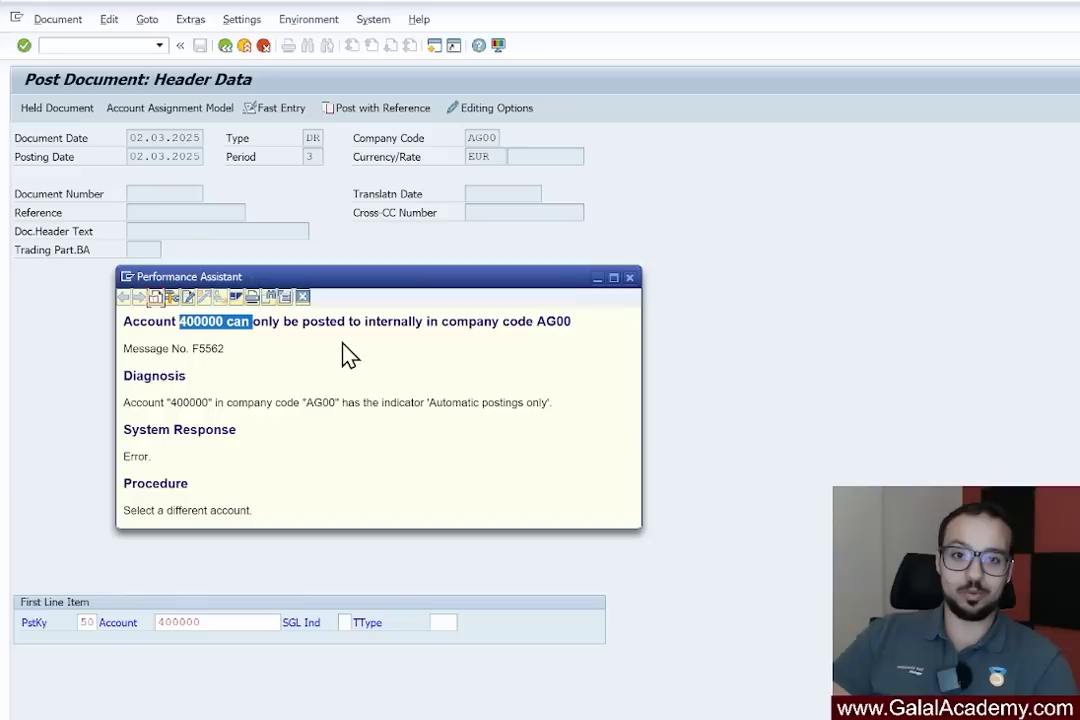
click(233, 350)
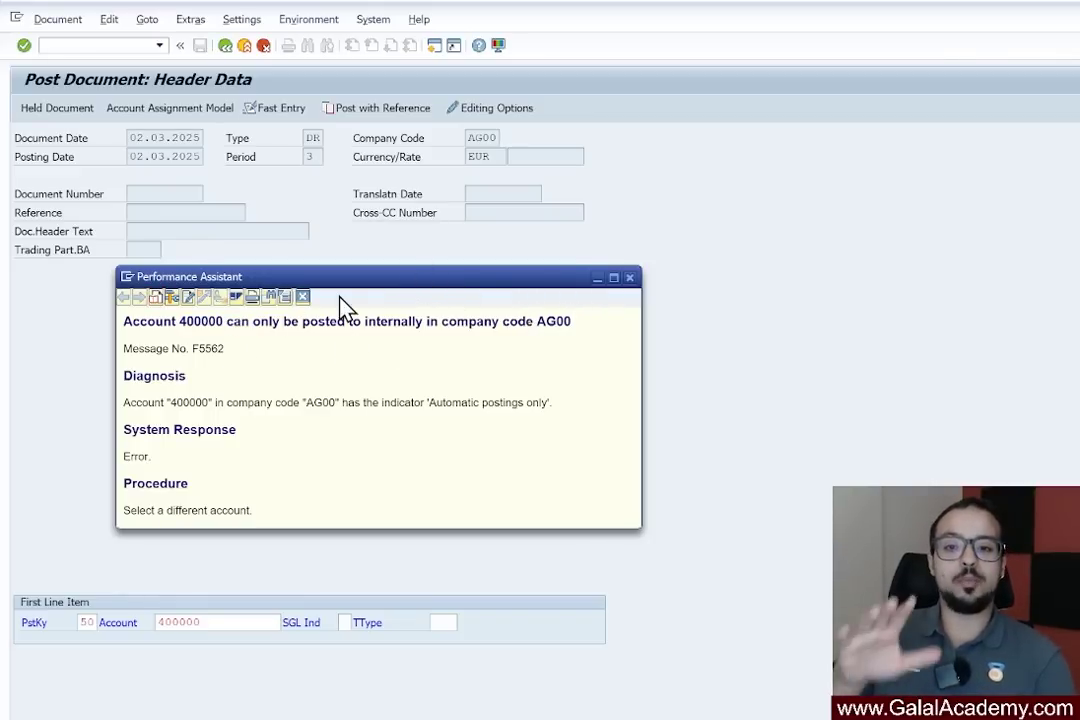
click(302, 296)
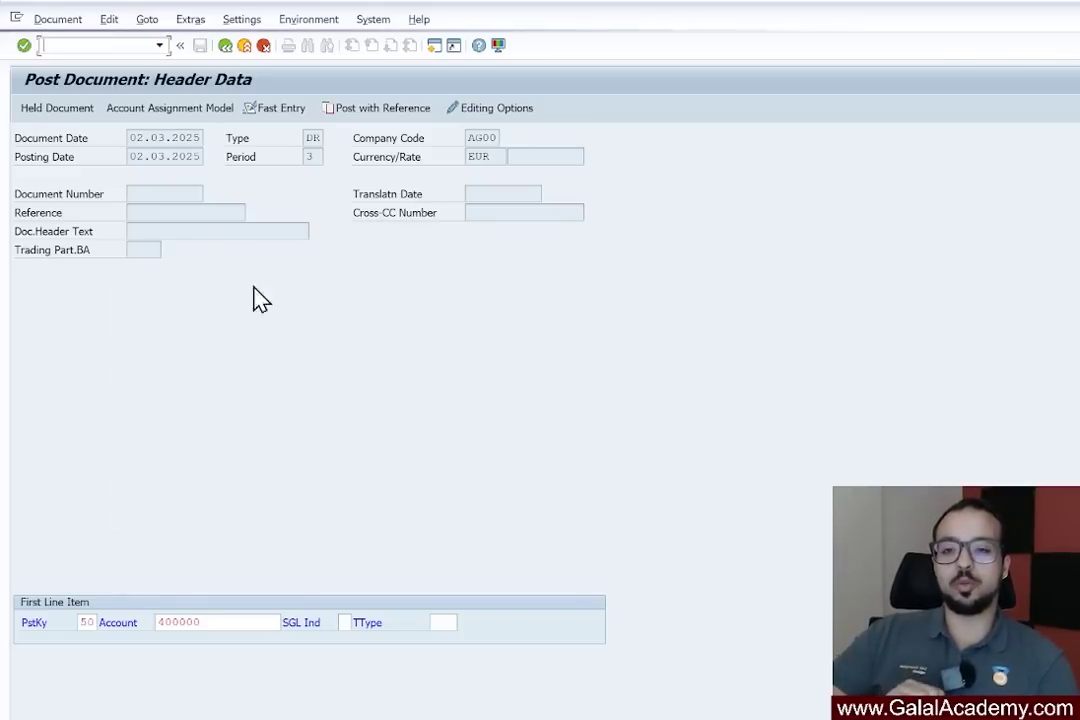
- Open central G/L account maintenance with transaction FS00 and select account 400000 Sales Revenue under Revenues
click(17, 20)
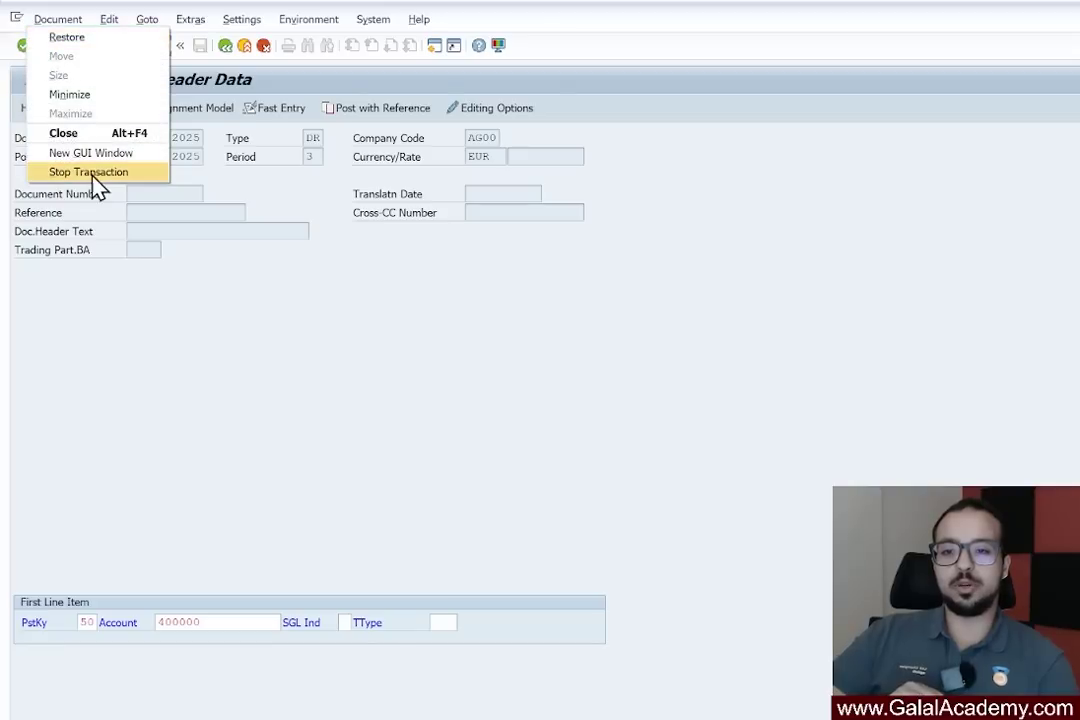
key(Escape)
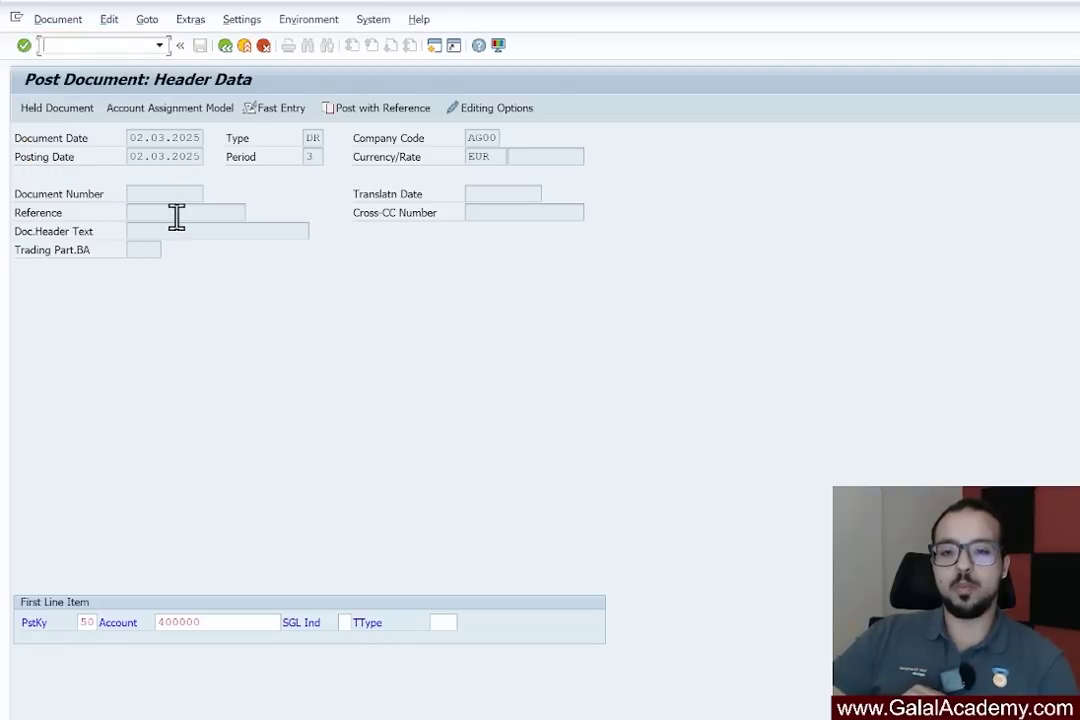
key(F3)
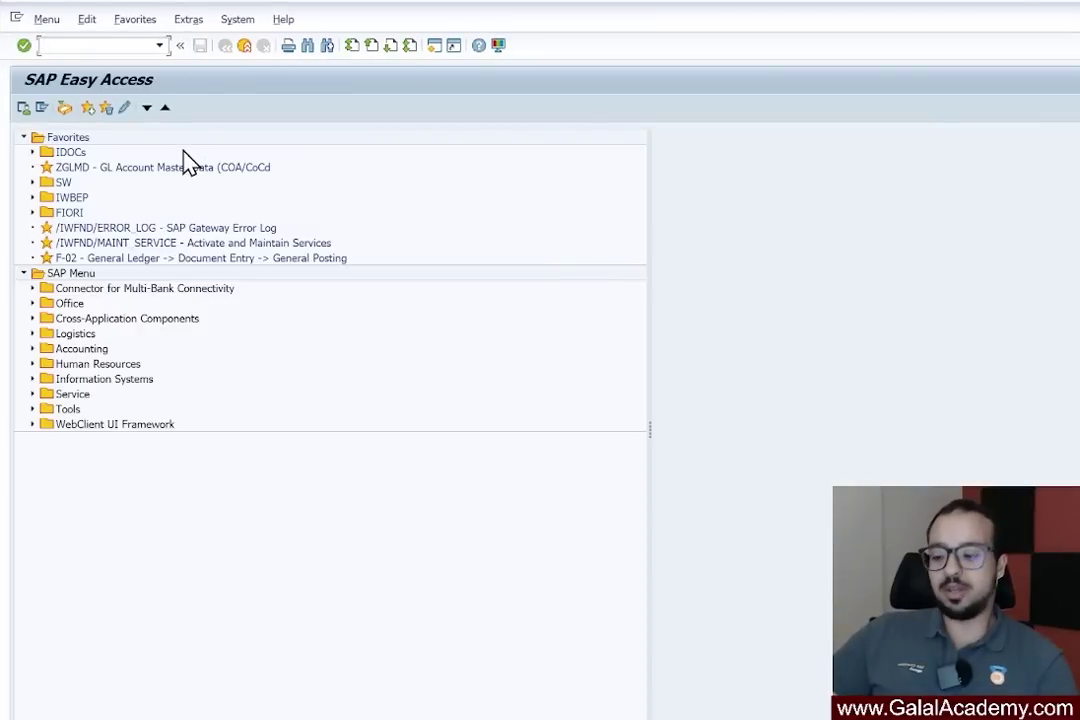
text(fs00)
key(Return)
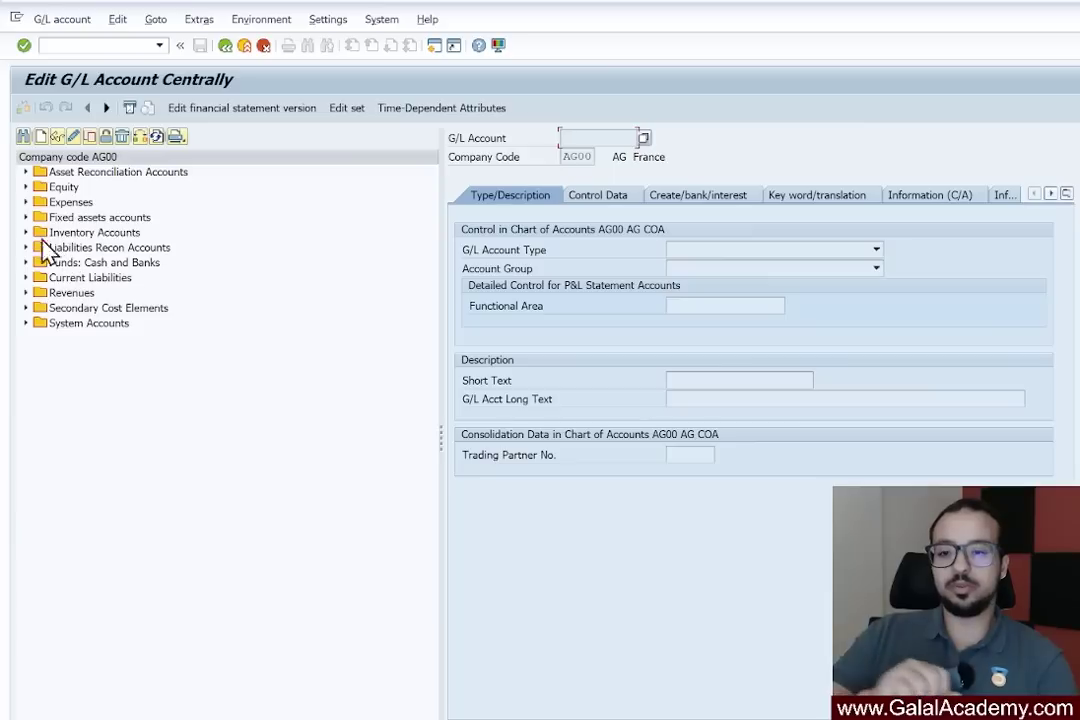
click(25, 293)
click(105, 308)
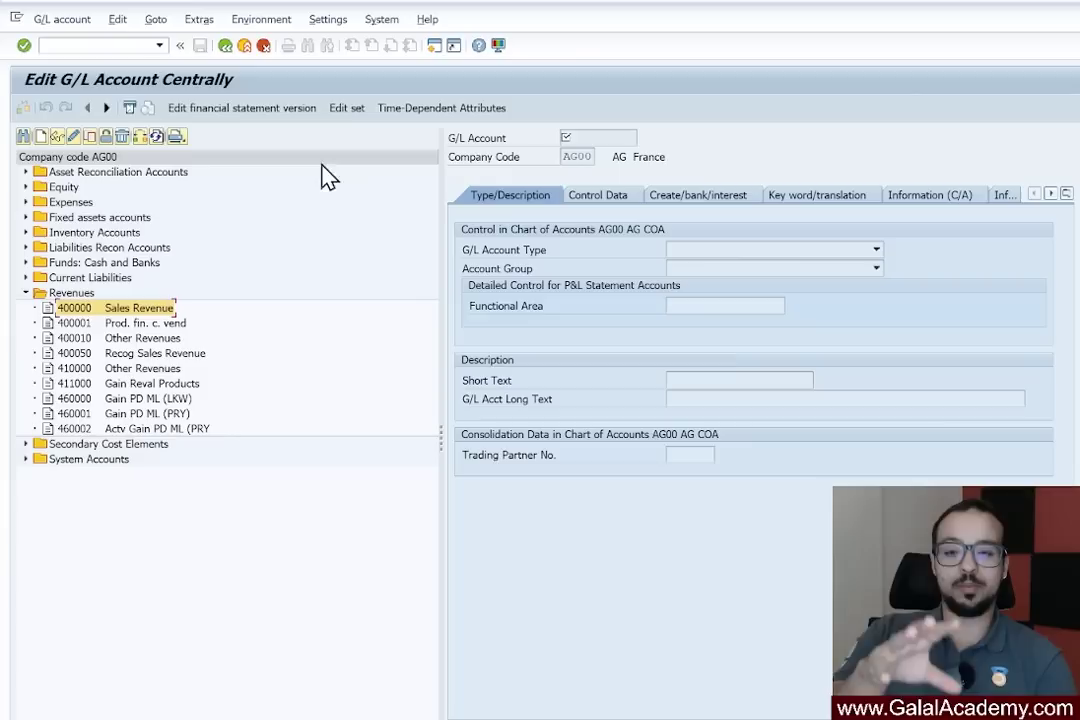
- Check the hierarchy display options for the account navigation tree without changing them
click(328, 20)
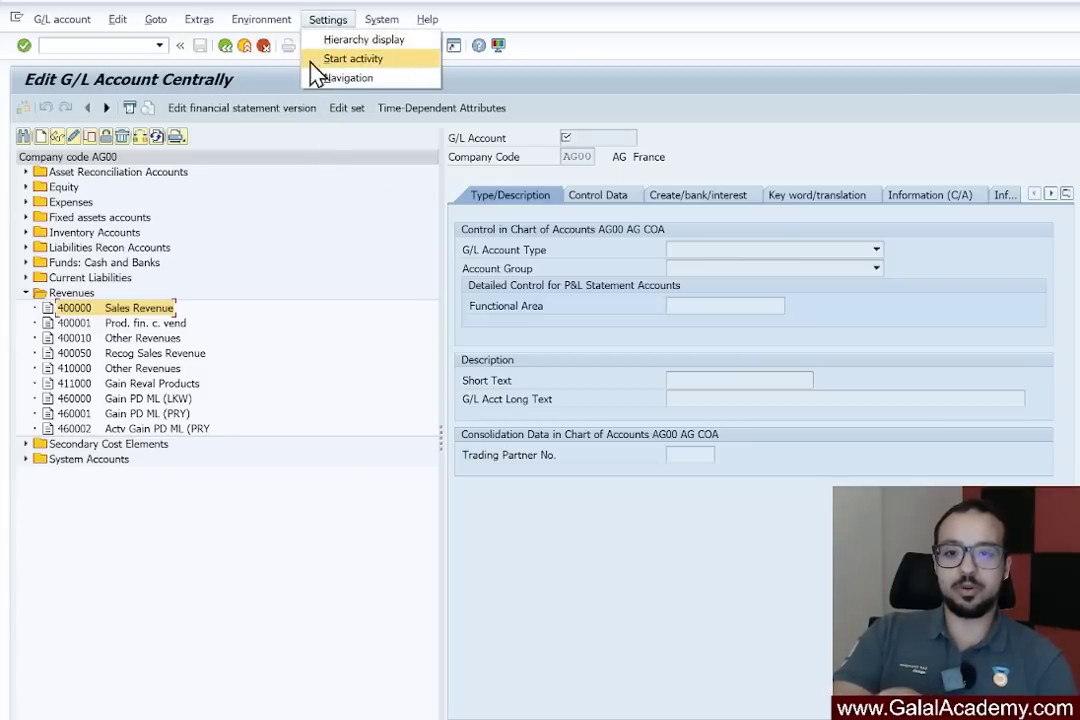
click(347, 40)
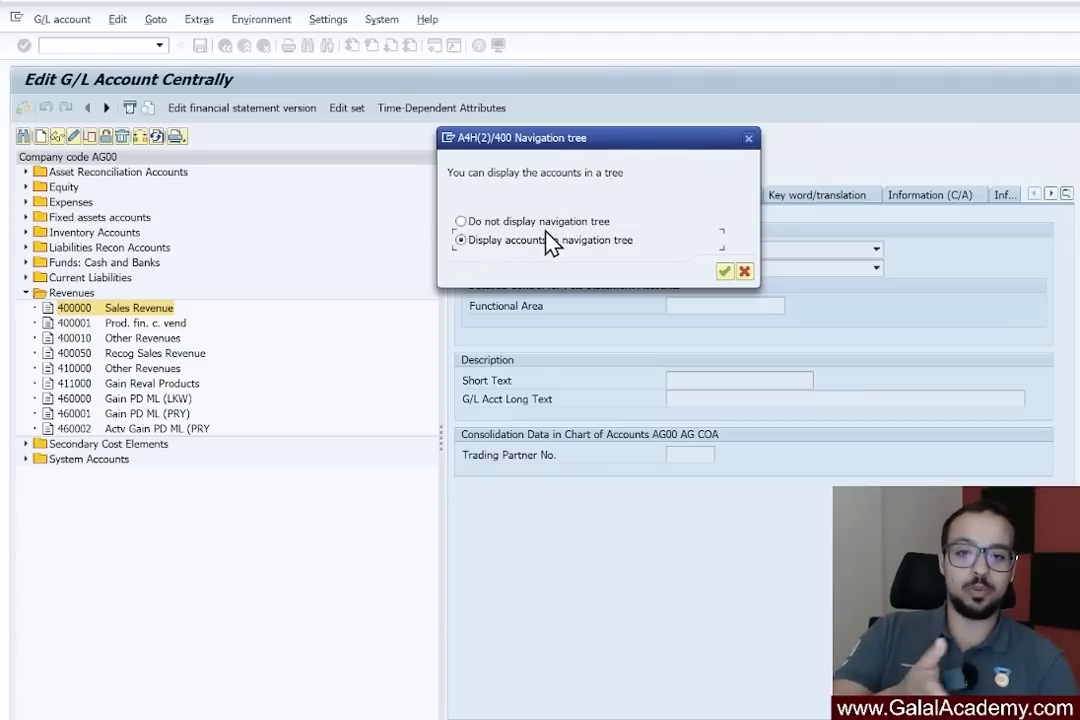
click(745, 271)
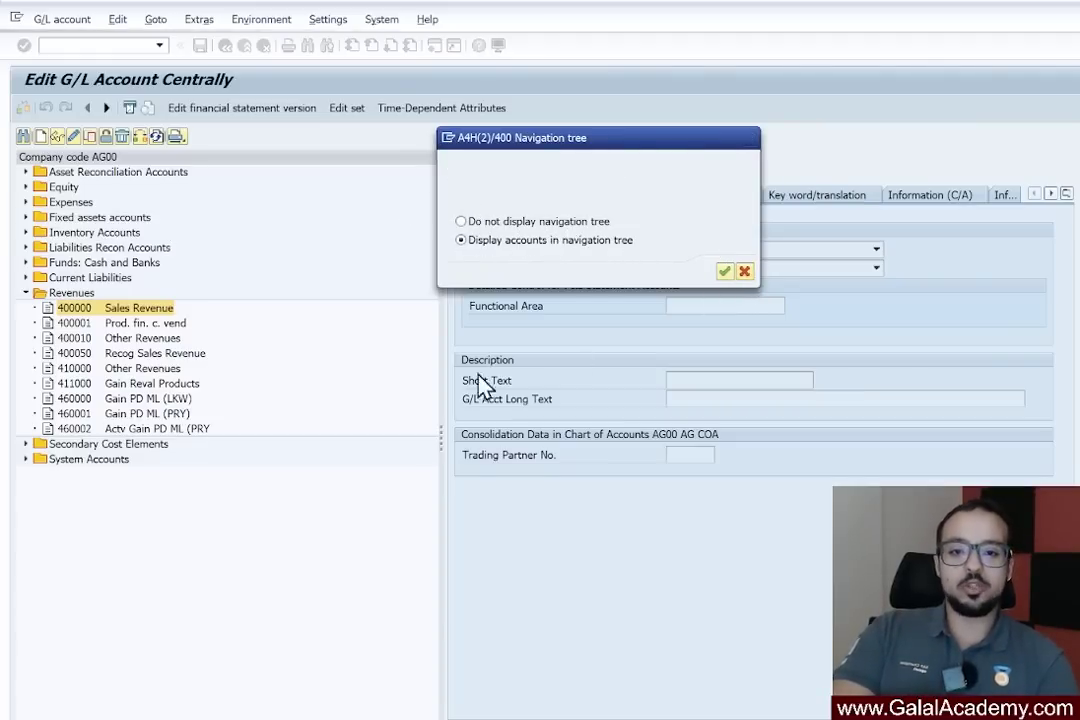
- Display the Sales Revenue account's document creation and bank settings, with the account navigation tree narrowed
double_click(92, 310)
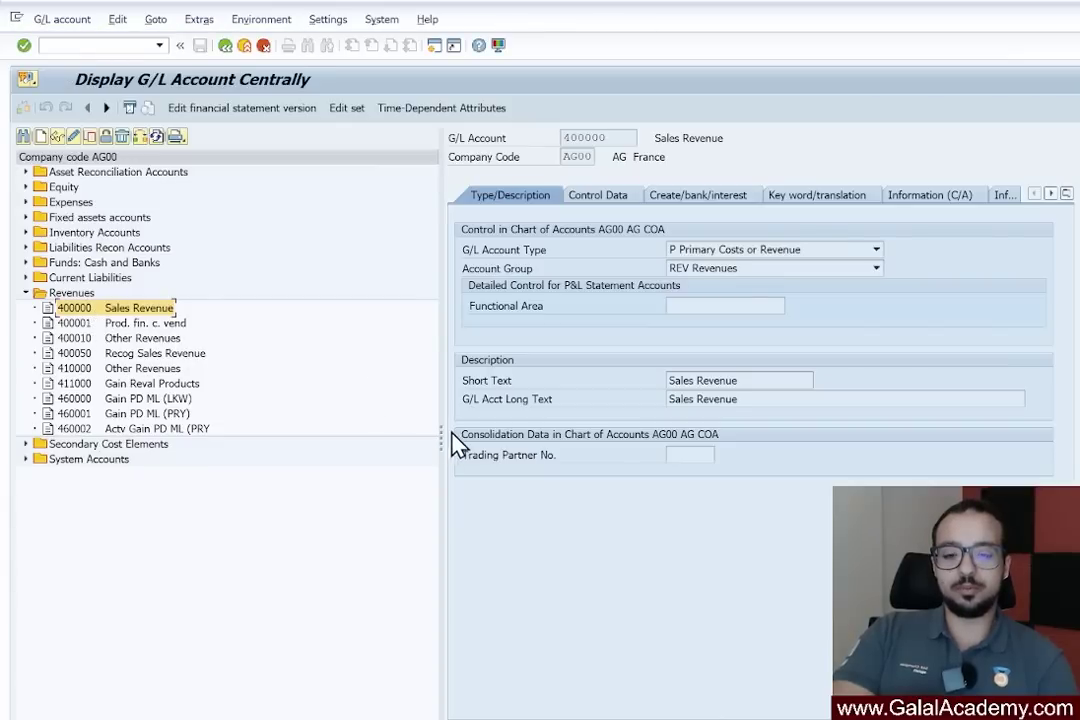
drag(441, 445, 203, 452)
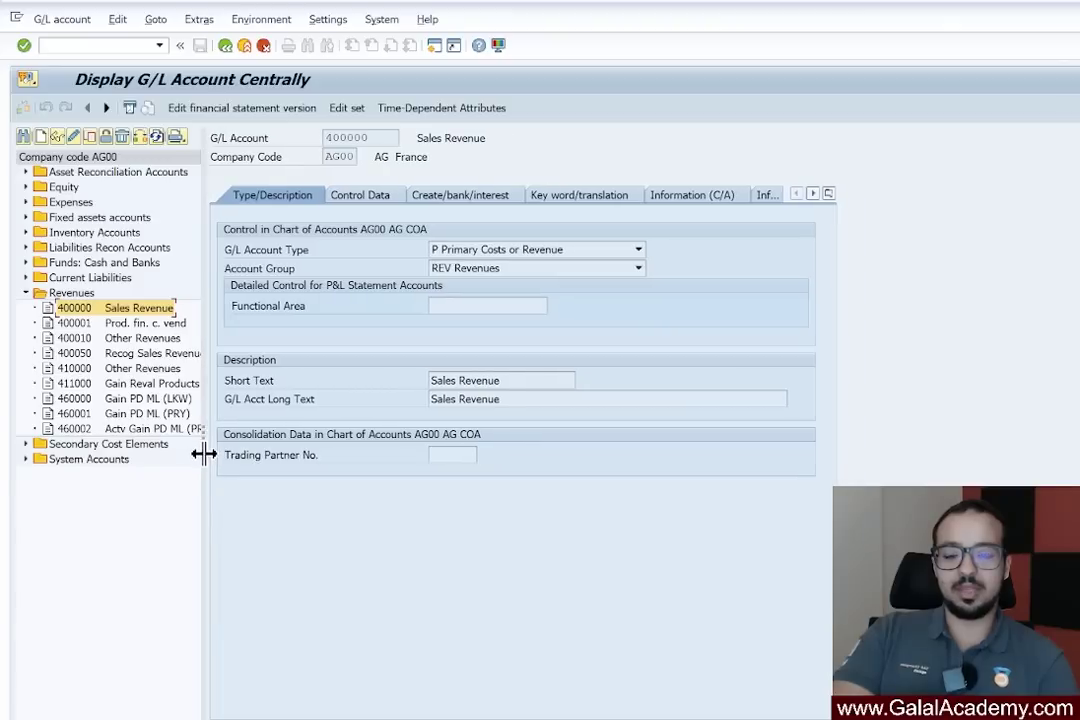
click(463, 200)
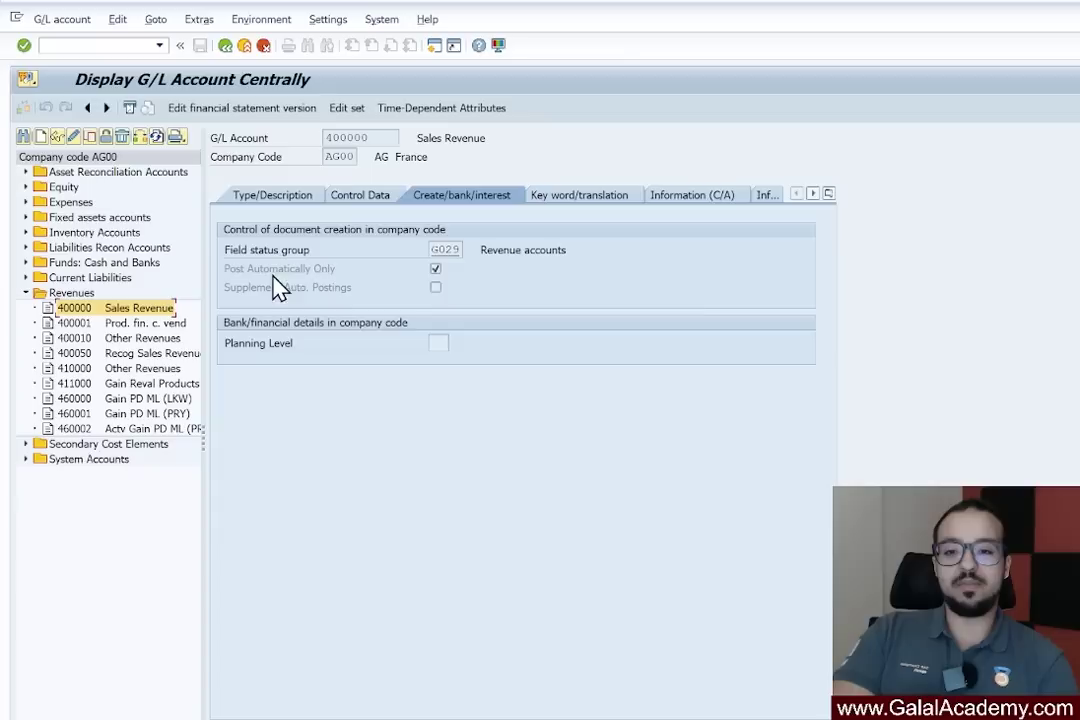
- Turn off Post Automatically Only for the Sales Revenue account, save it, and resubmit the pending document's first line item
click(74, 137)
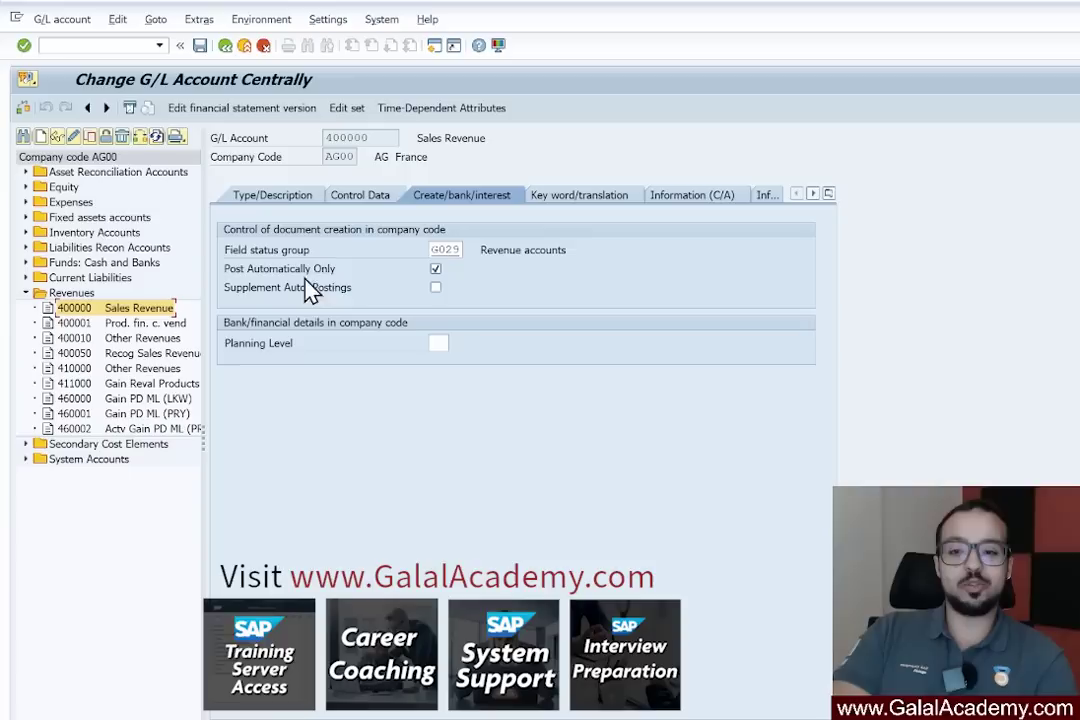
click(436, 270)
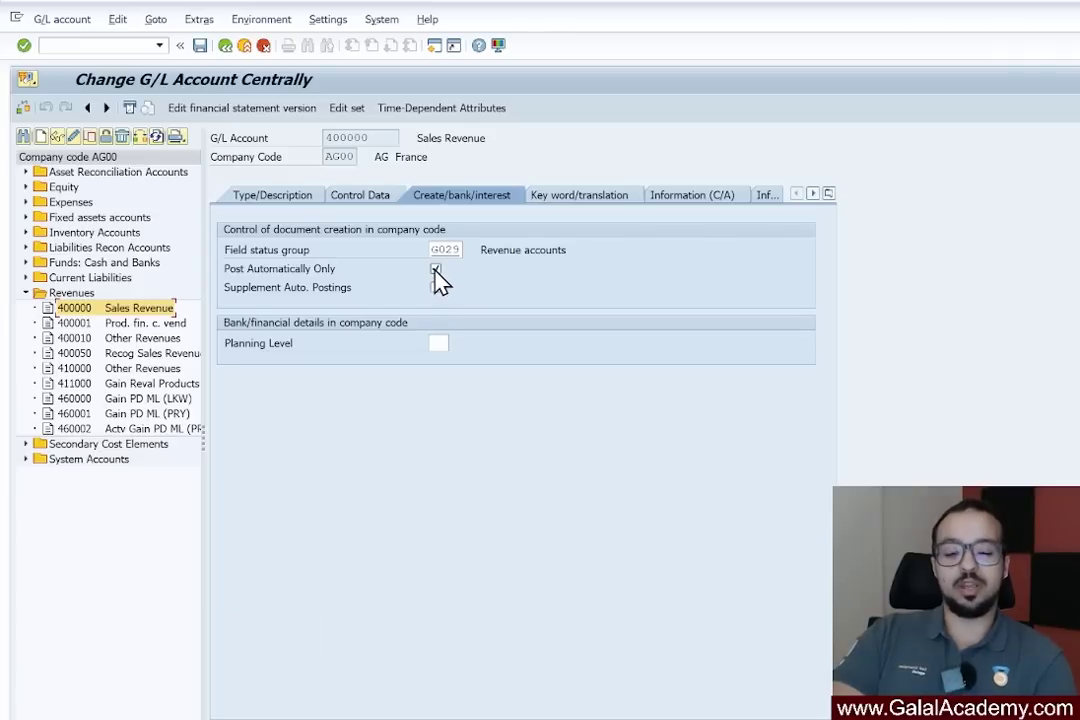
click(200, 46)
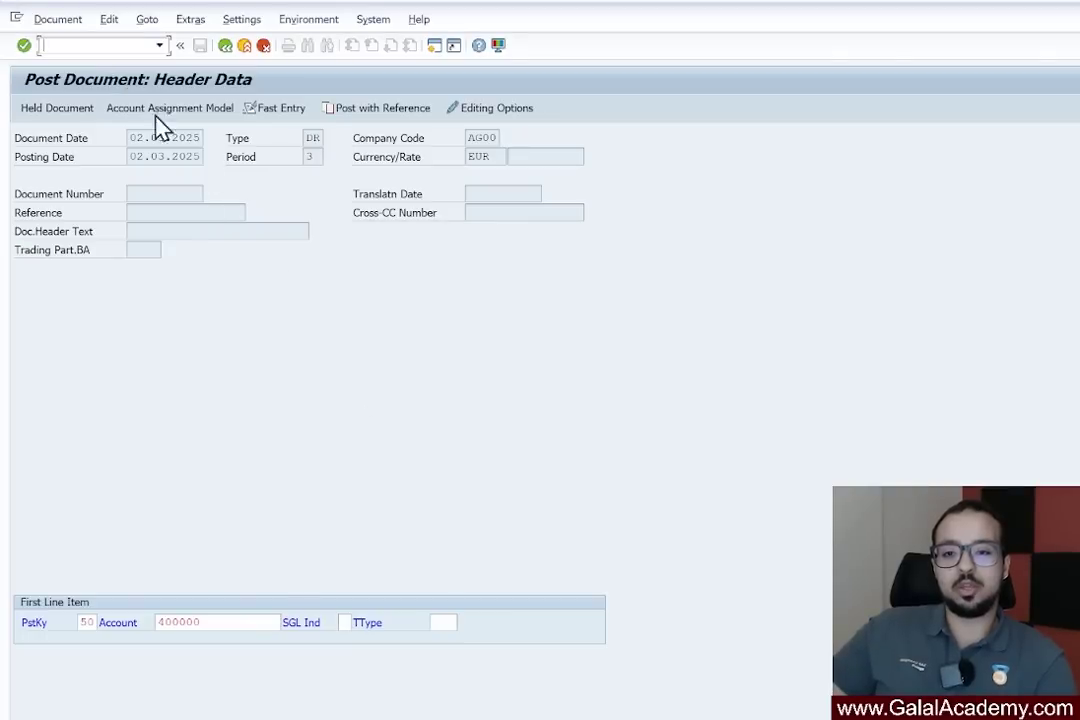
key(Return)
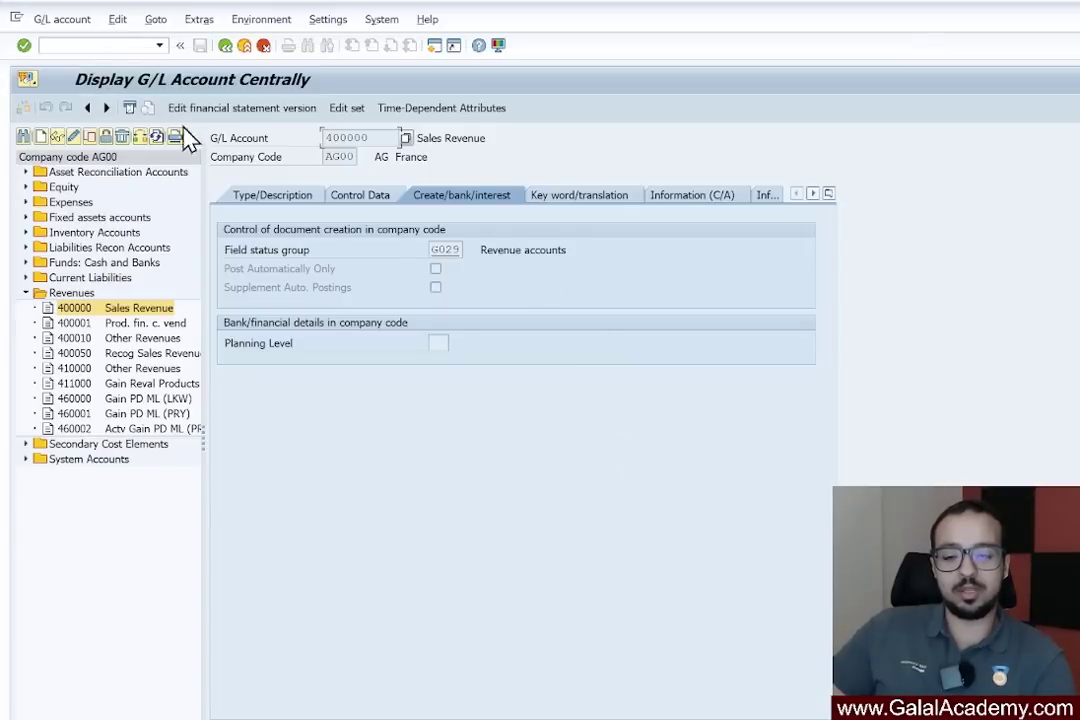
- Turn Post Automatically Only back on for the Sales Revenue account and save the change
click(73, 137)
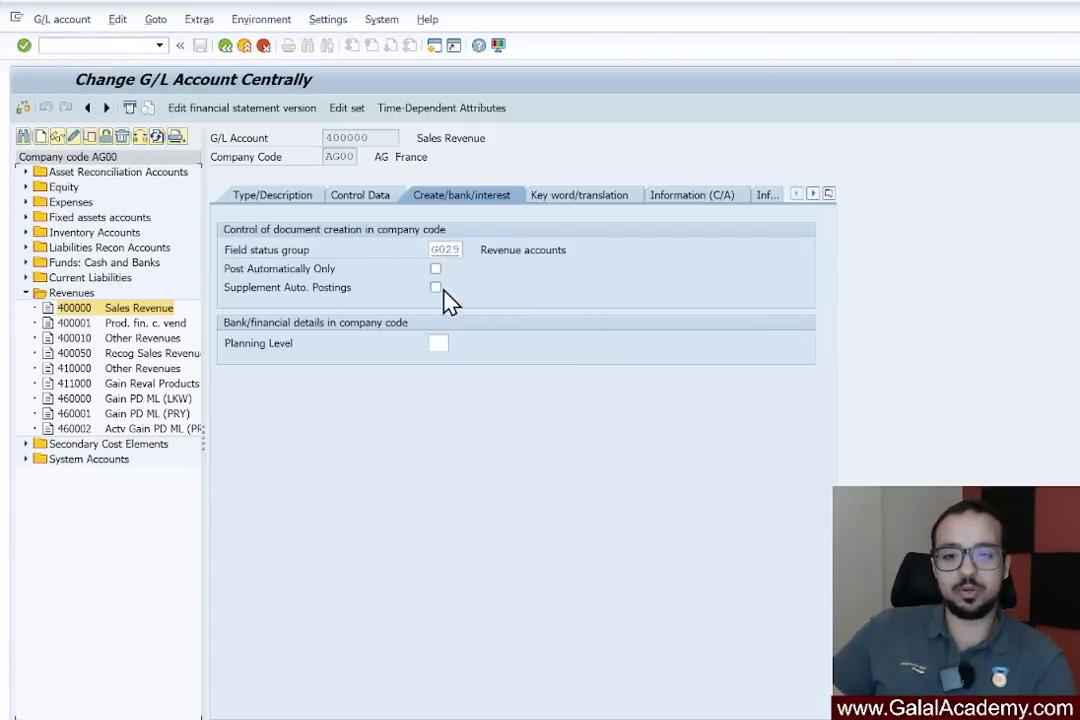
click(435, 269)
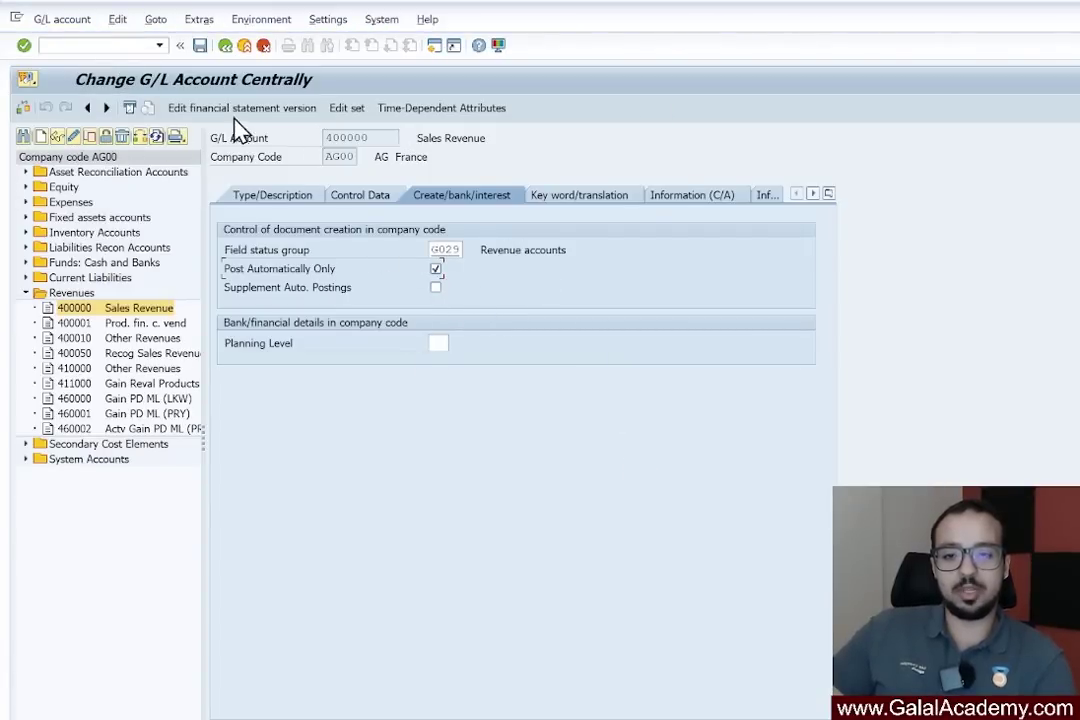
click(200, 45)
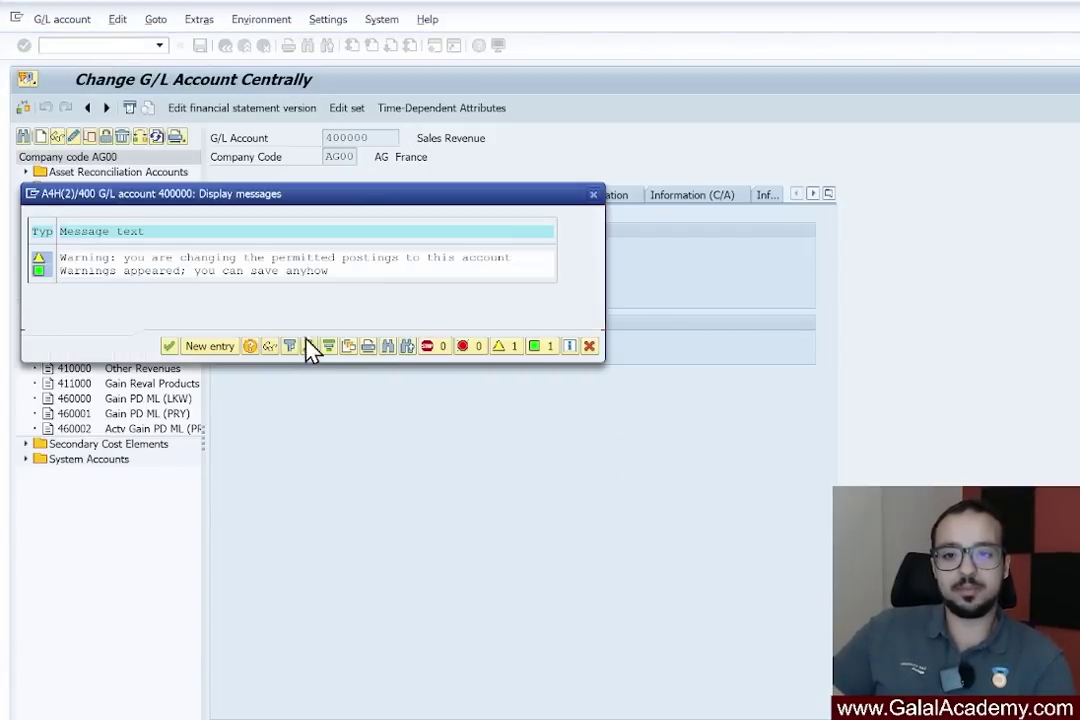
click(170, 346)
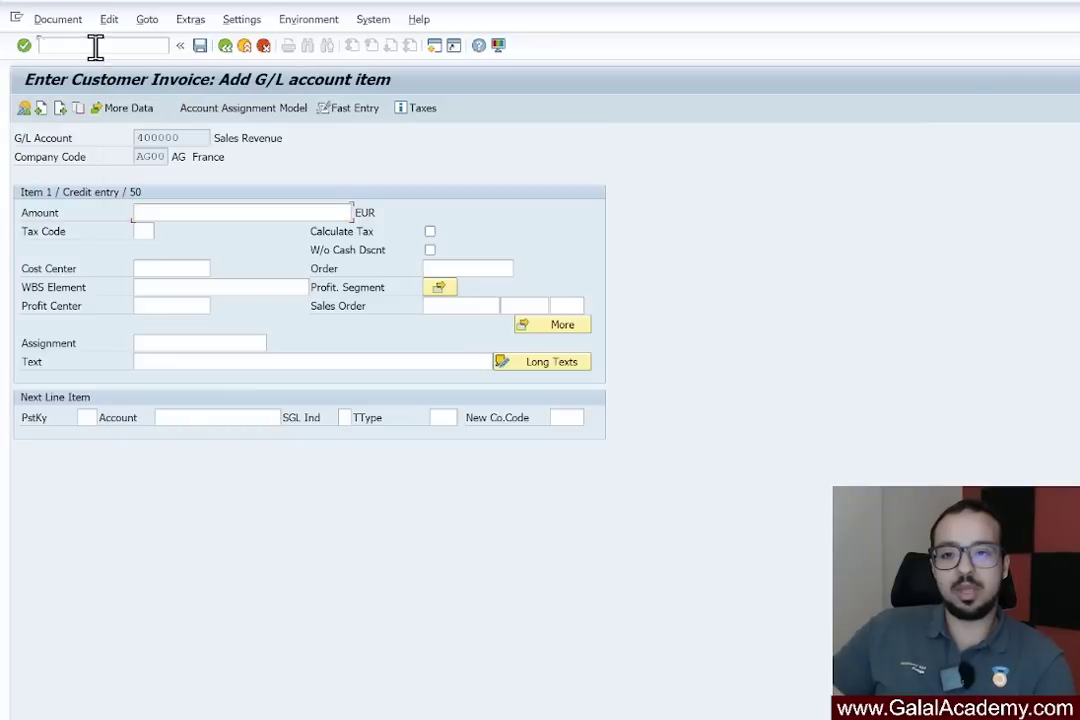
- Start a new document with transaction FB01, using document date 02.03.2025 and document type DR
click(84, 43)
text(/nfb01)
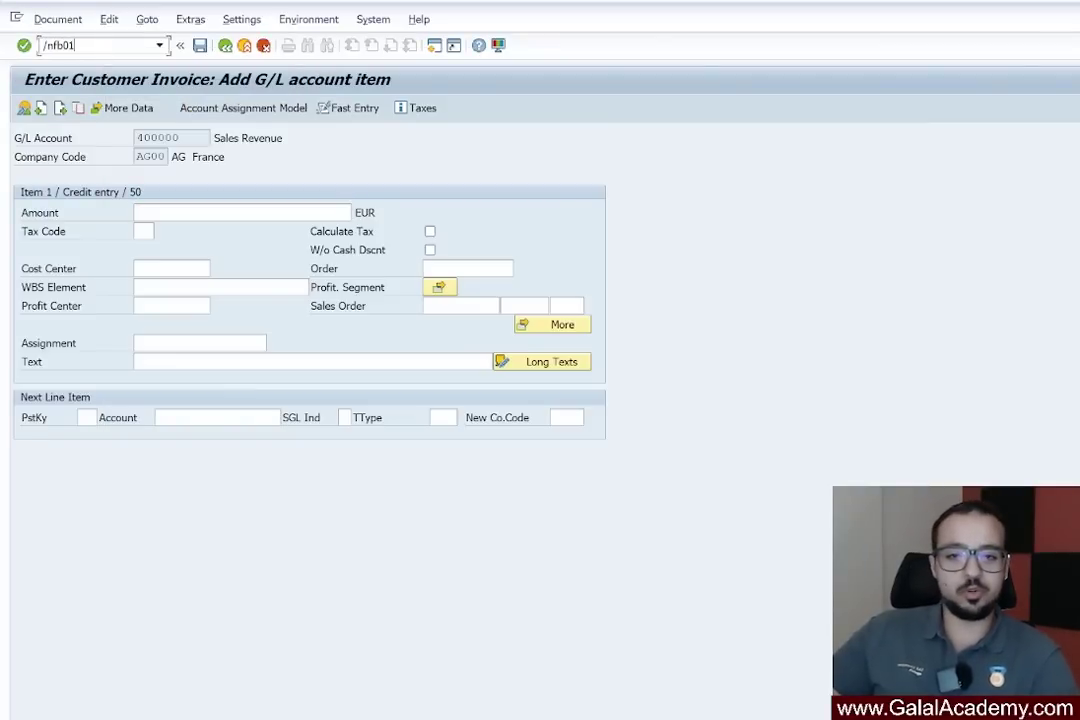
key(Return)
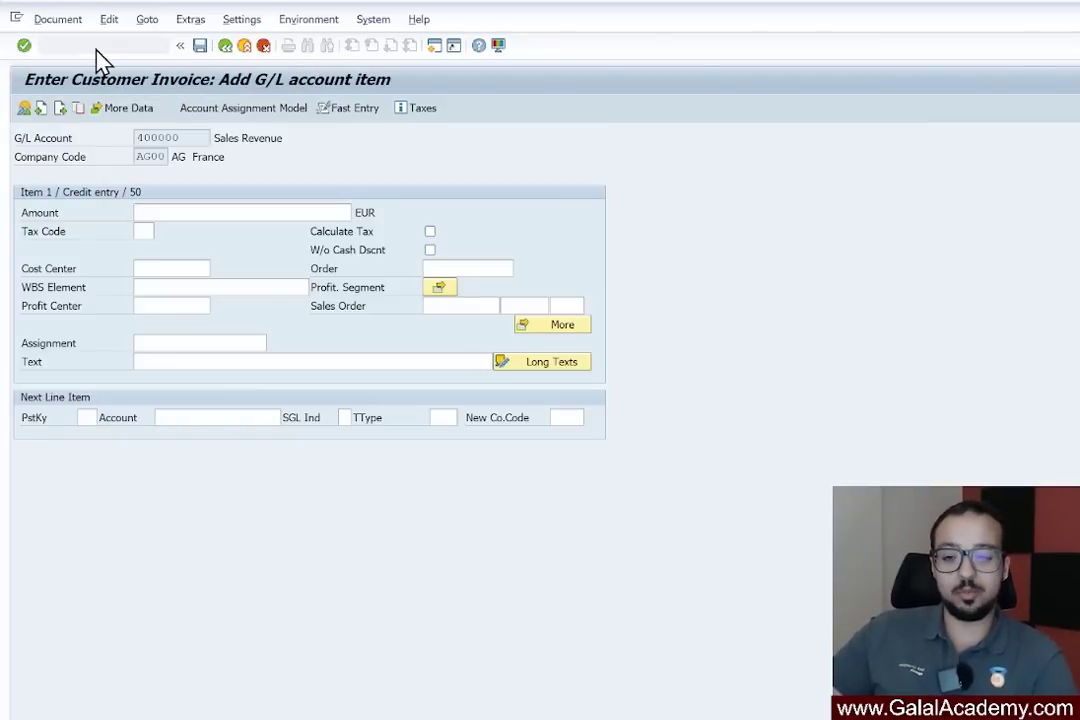
text(02.03.2025)
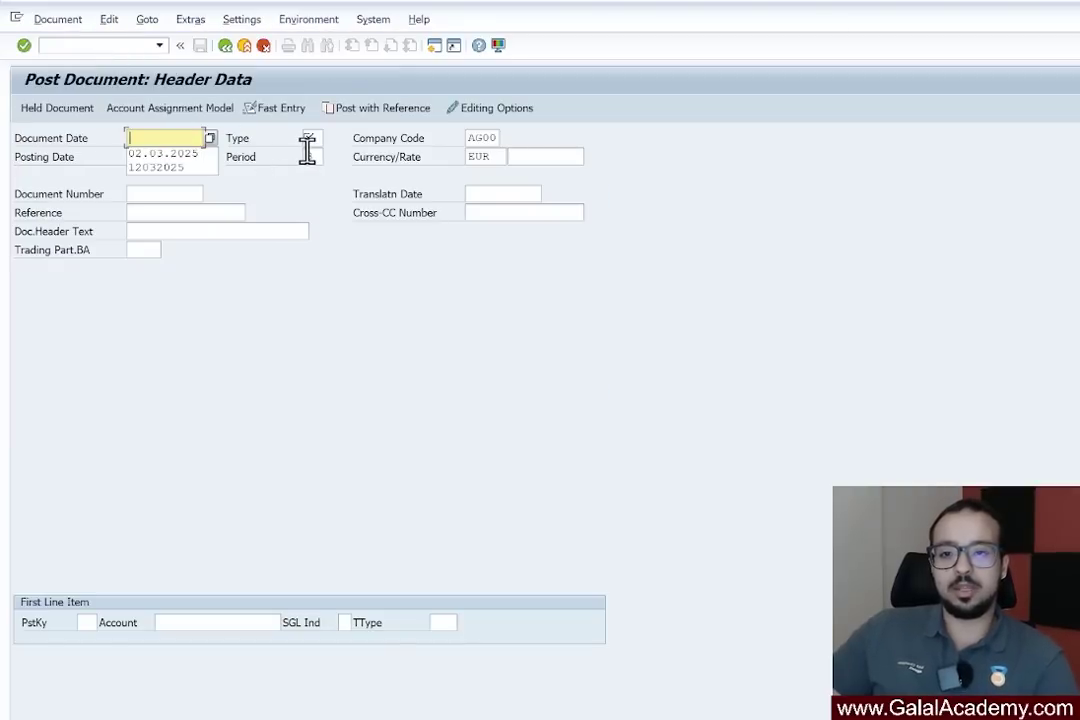
key(Tab)
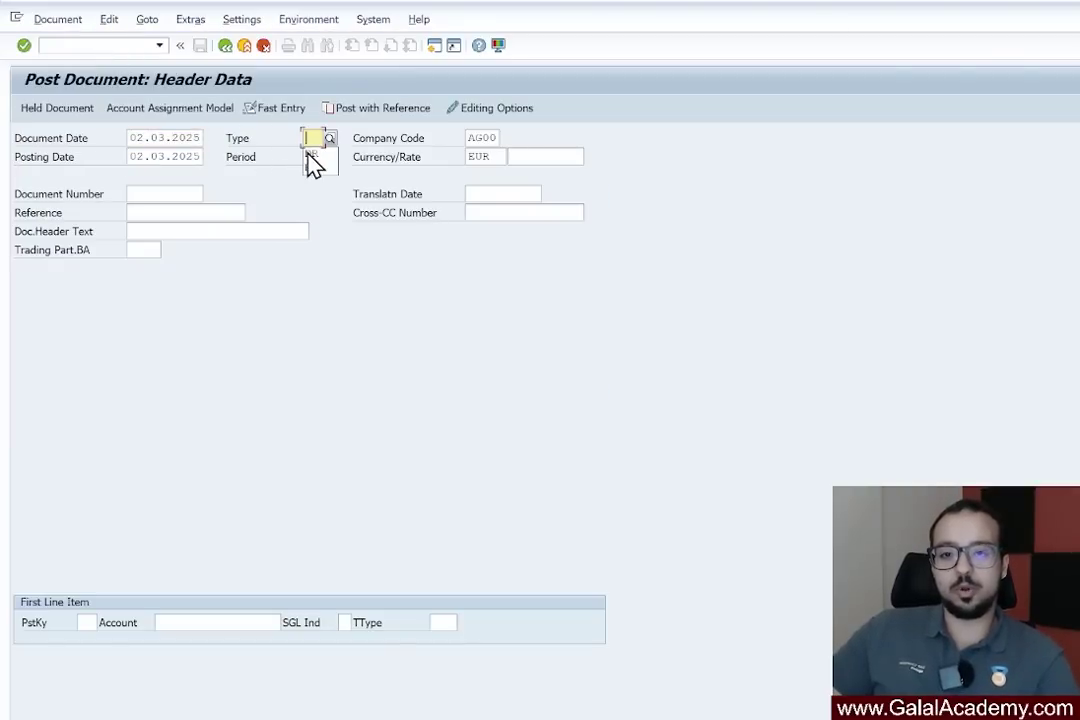
text(DR)
key(Tab)
key(Return)
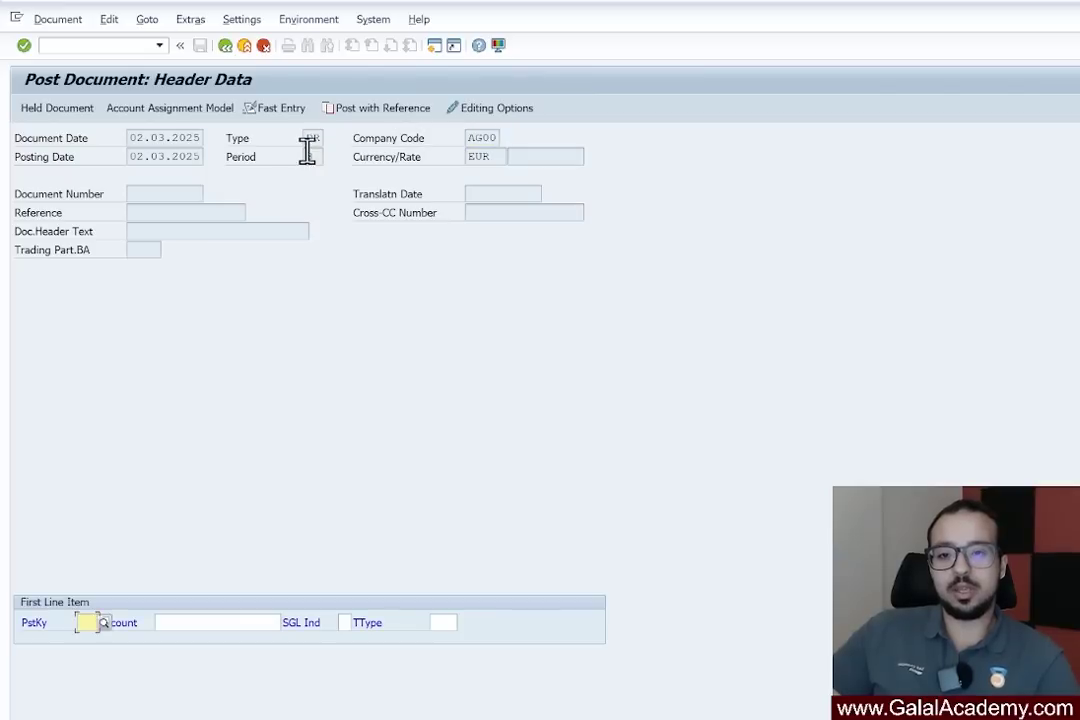
- Set the first line item's posting key to 50 and its account to 400000
text(50)
key(Tab)
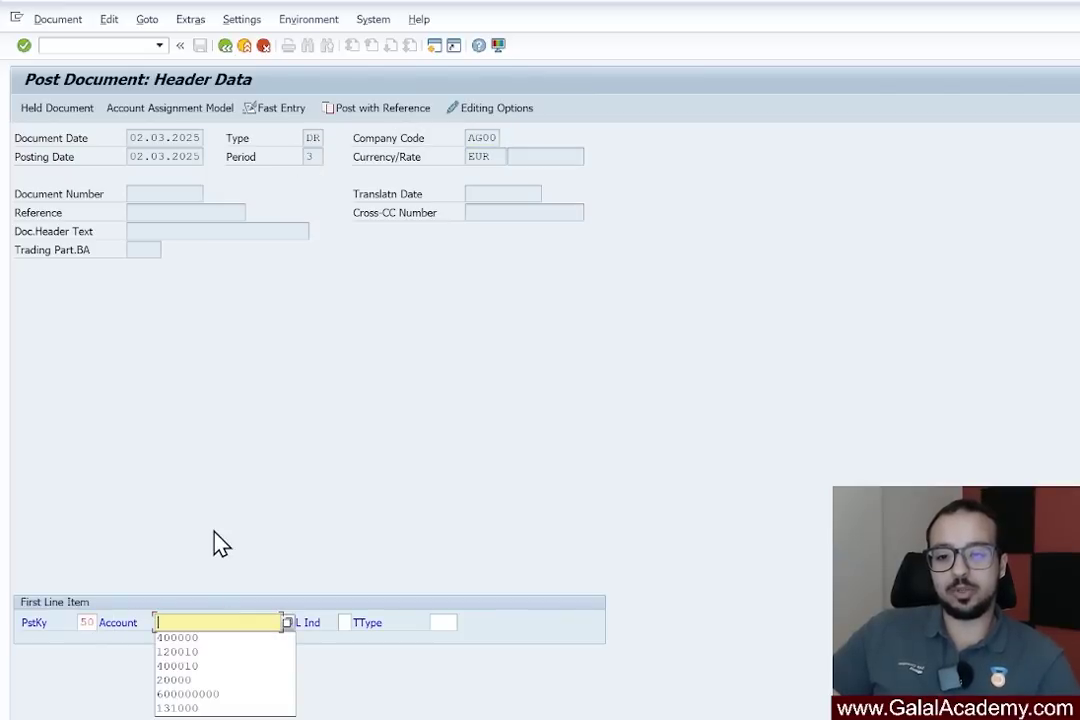
key(Down)
key(shift+Tab)
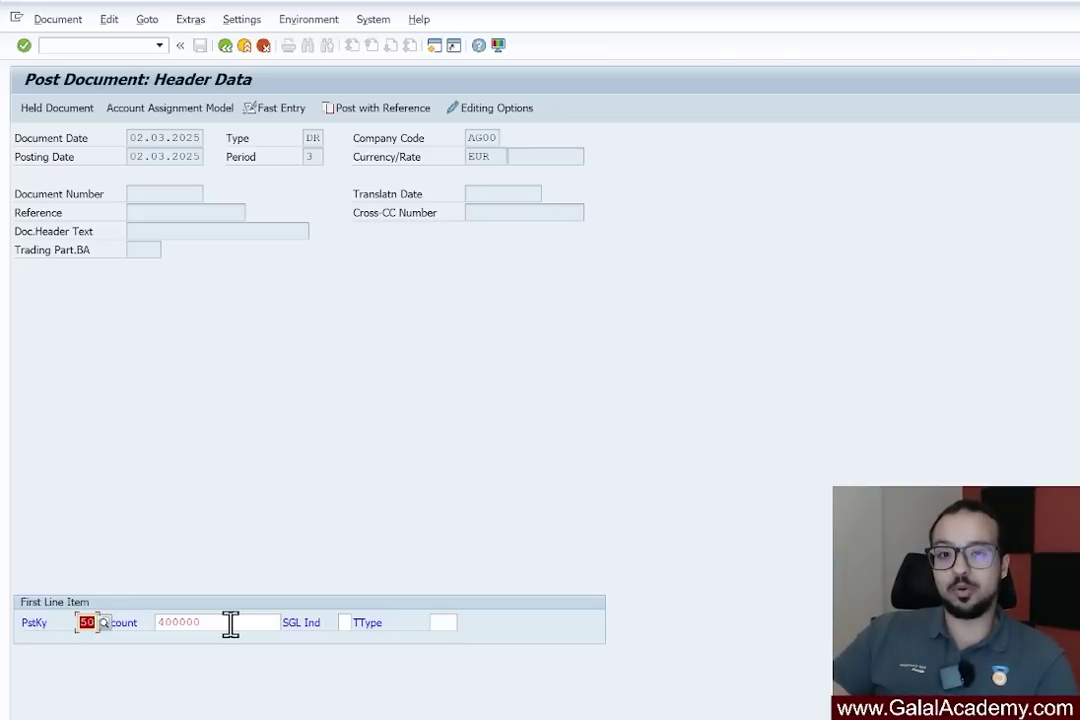
key(Tab)
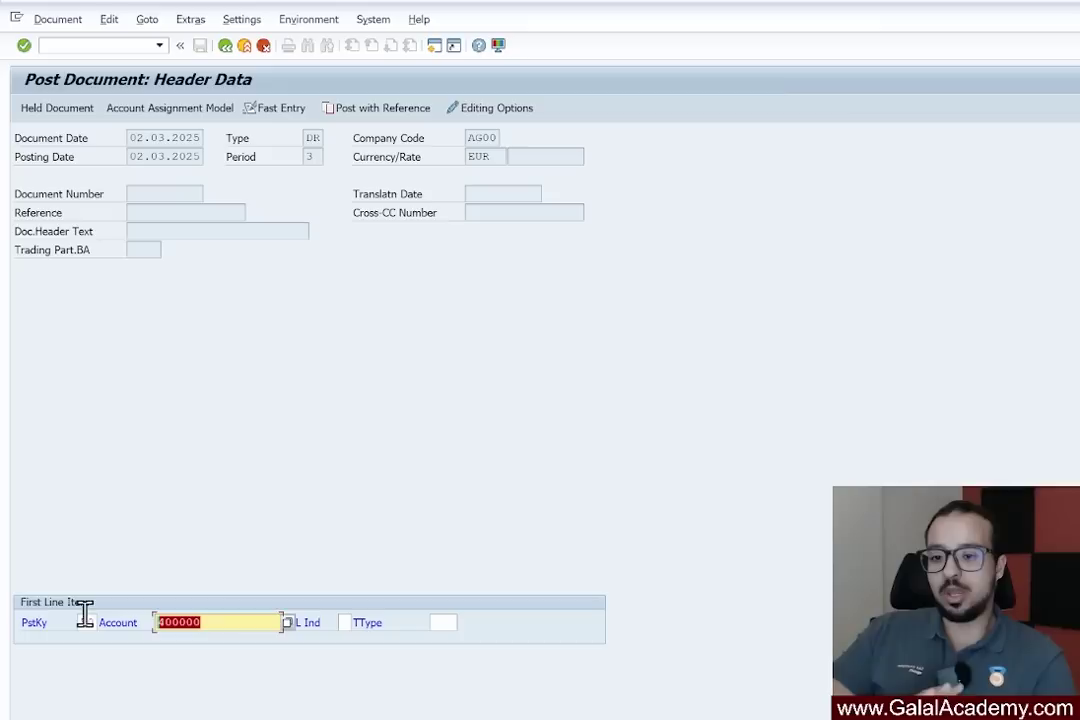
- Replace the first line item's account with 120010 and try to continue with the posting
key(BackSpace)
key(Down)
key(Down)
key(Down)
key(Down)
key(Down)
key(Down)
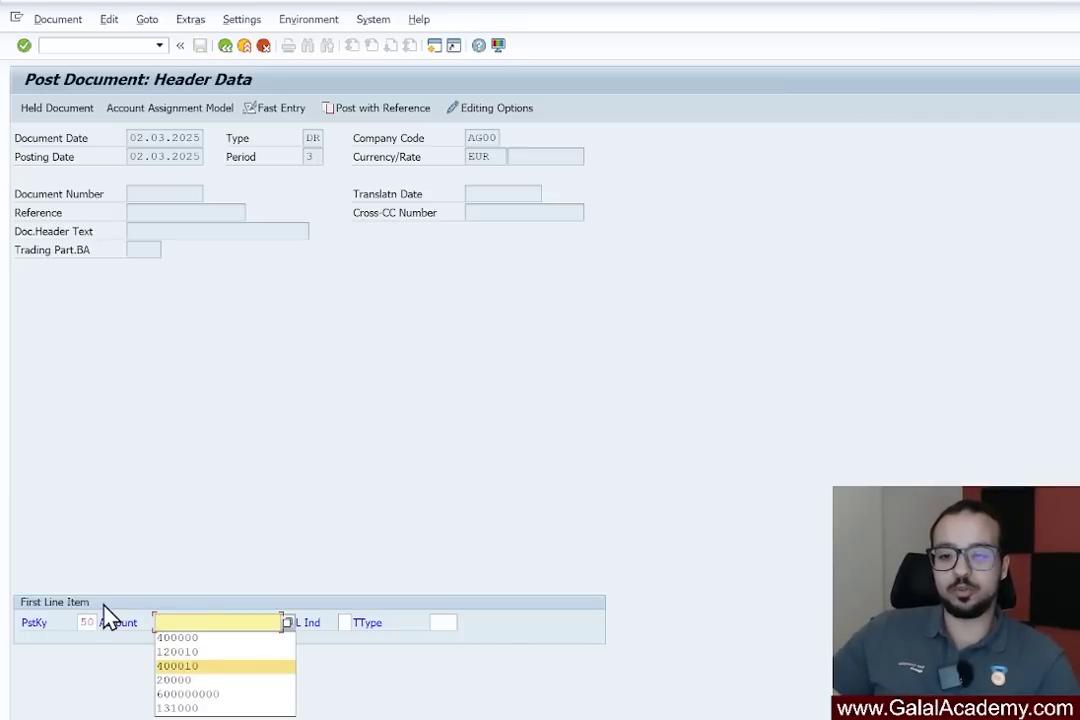
key(Up)
key(Up)
key(Up)
key(Up)
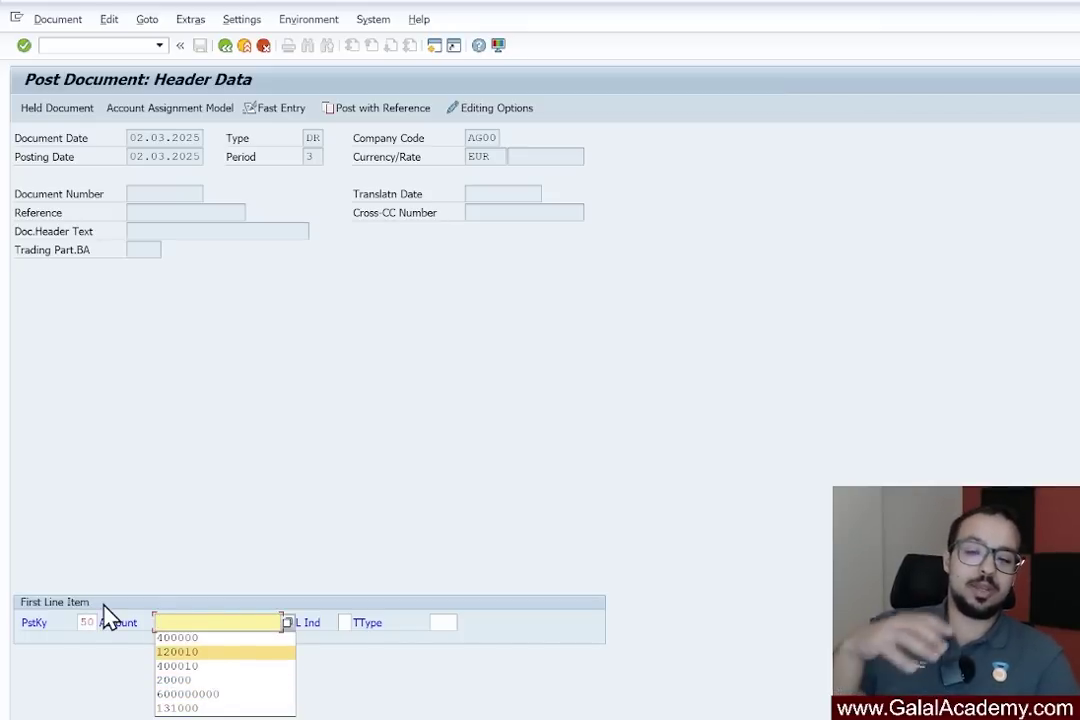
key(Return)
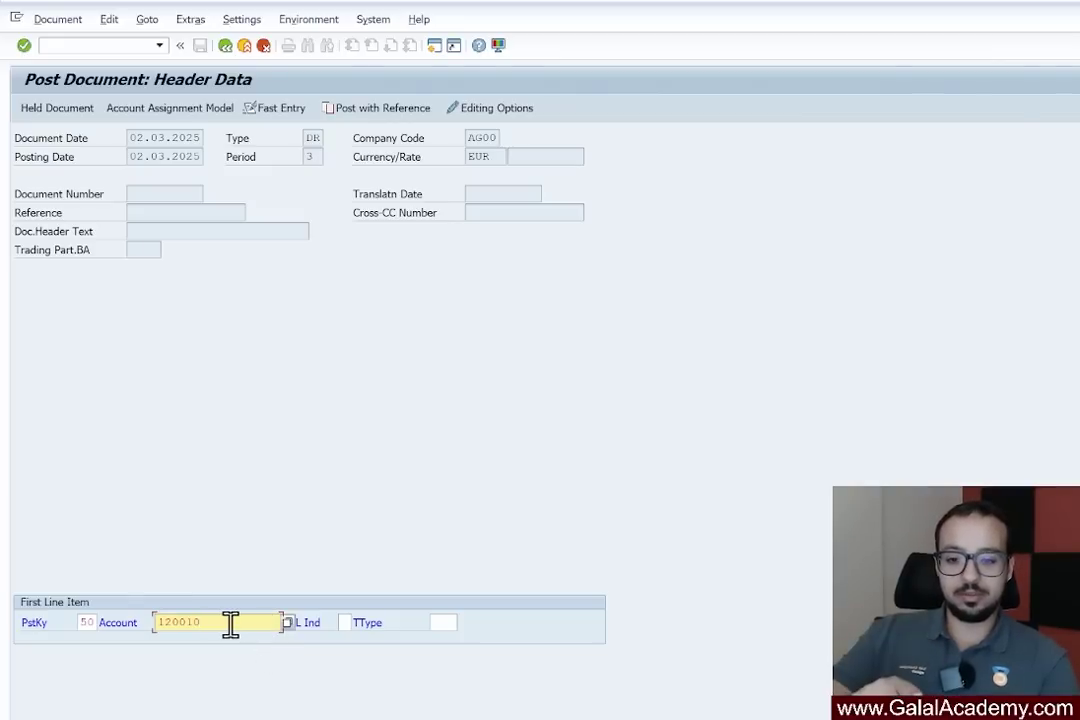
key(Return)
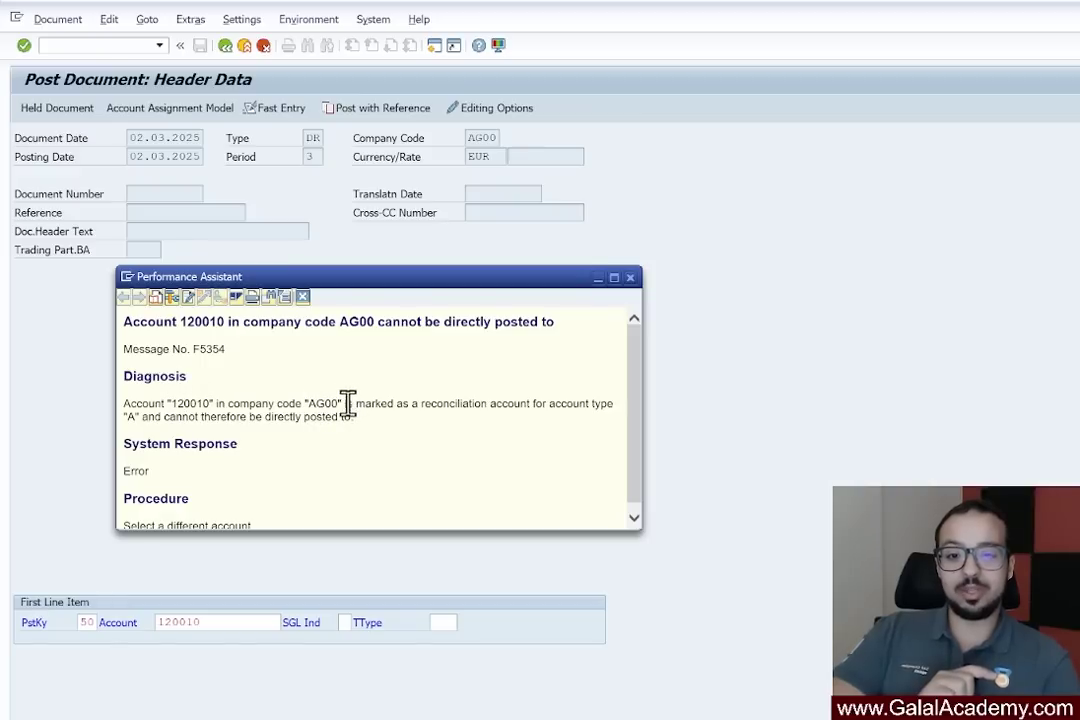
- Examine the error message's diagnosis for why account 120010 in company code AG00 cannot be posted to directly
drag(345, 404, 603, 410)
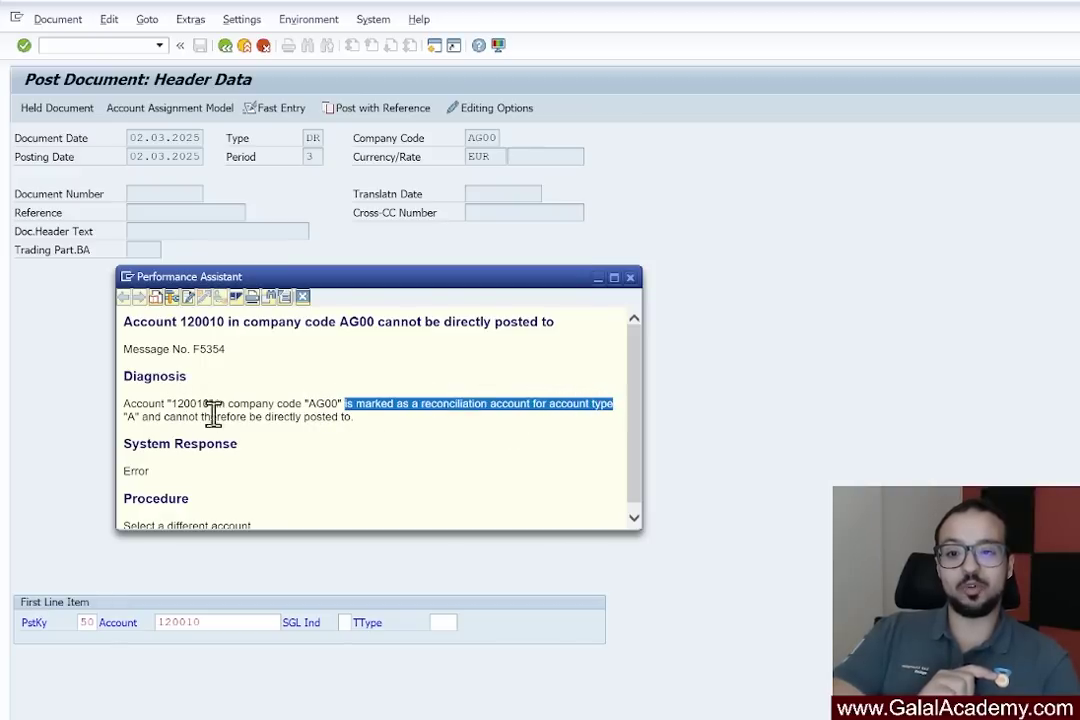
drag(143, 417, 357, 419)
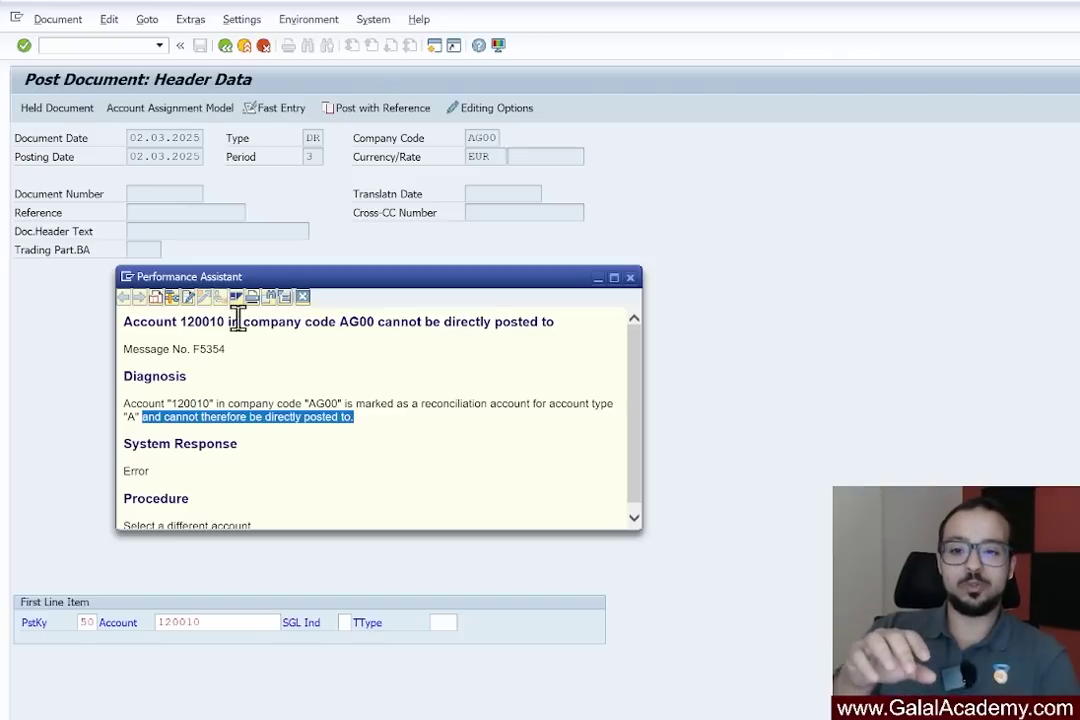
click(218, 321)
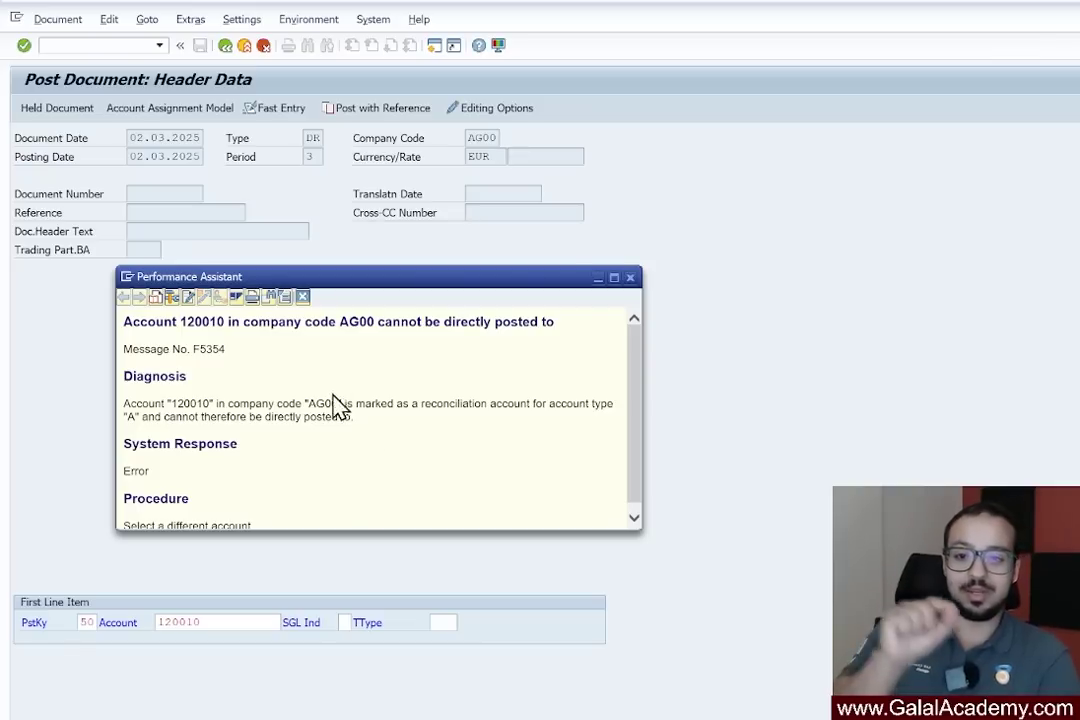
double_click(203, 322)
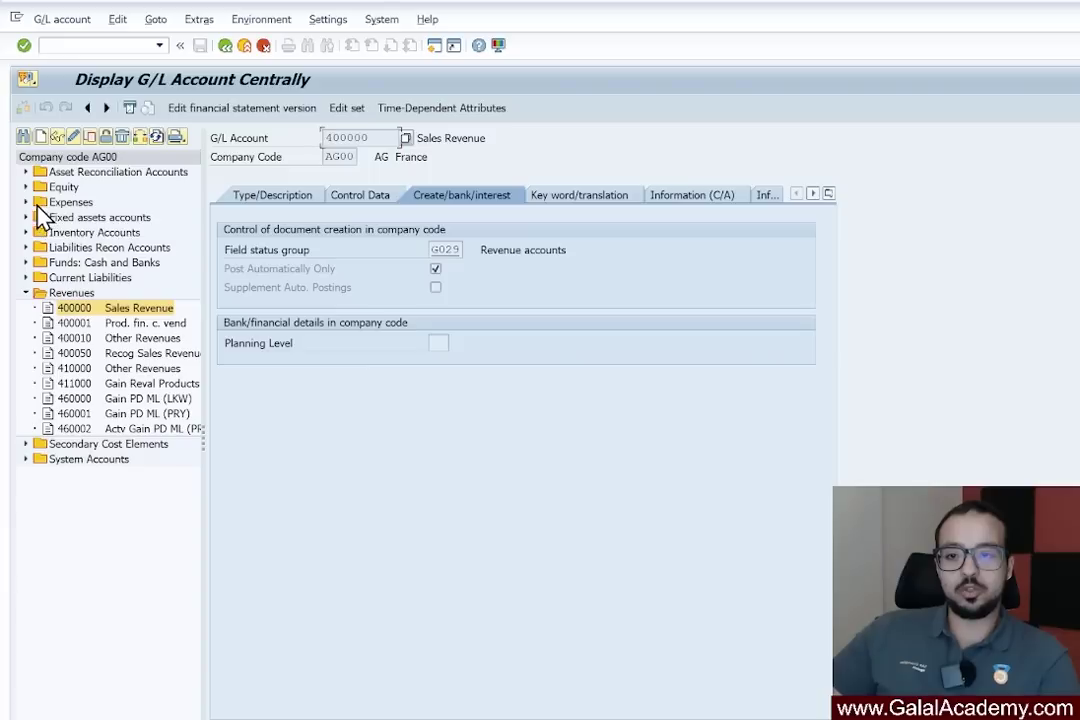
- Open the fixed assets account 120010 Building in change mode and display its control data to check the reconciliation account type
click(27, 217)
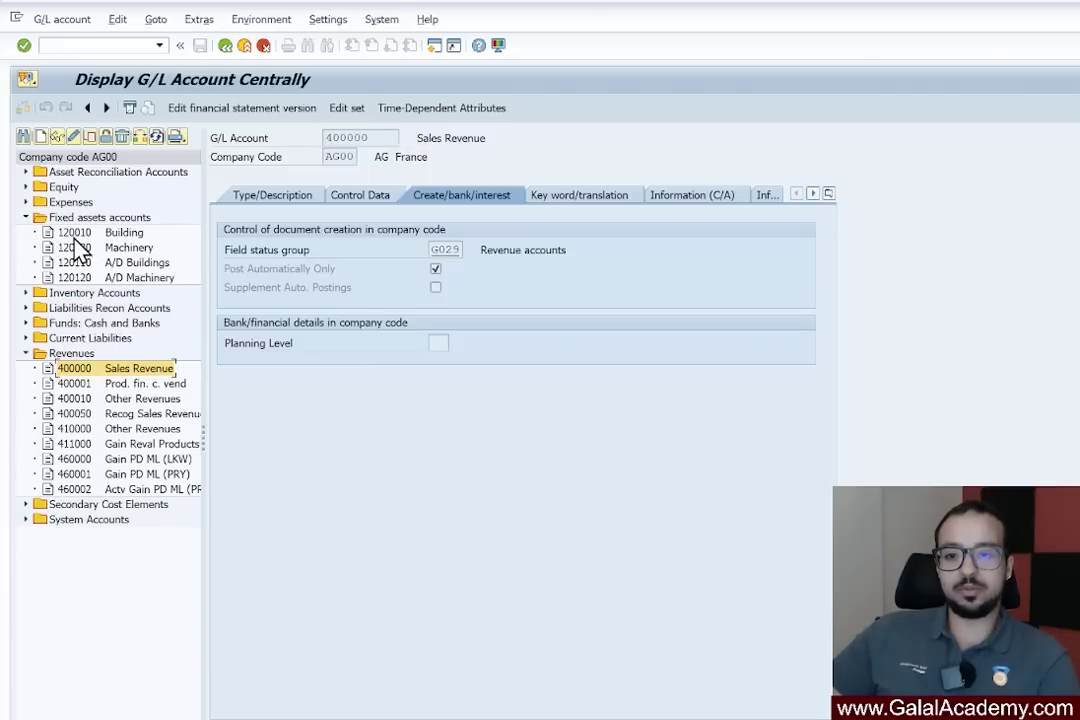
double_click(74, 236)
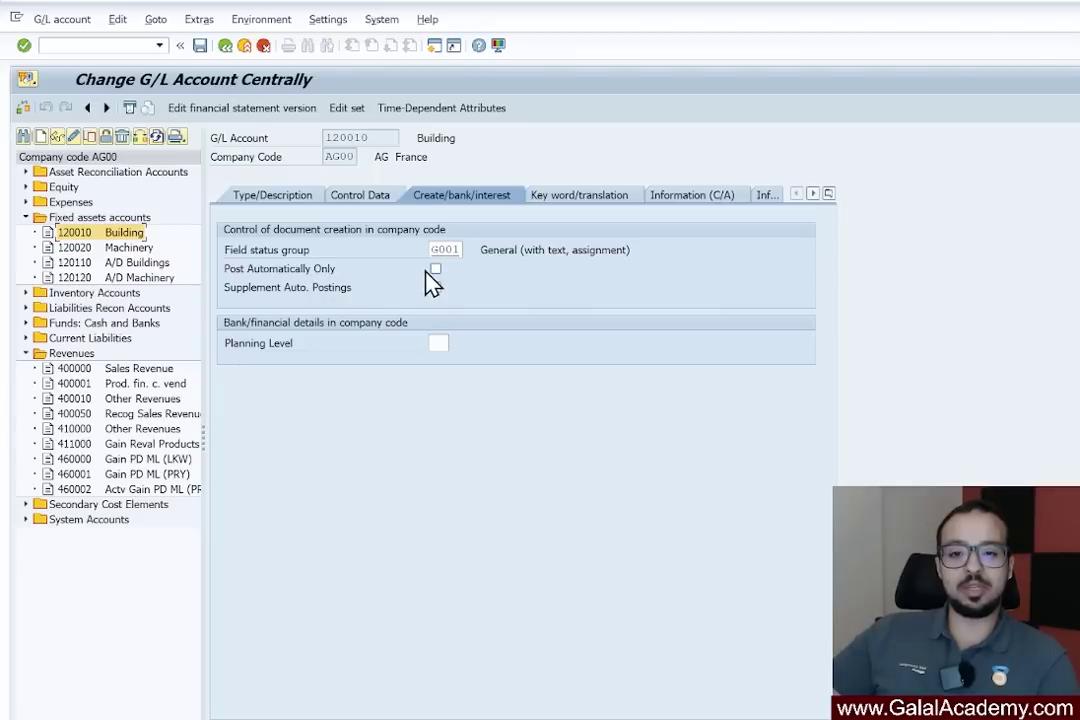
click(360, 198)
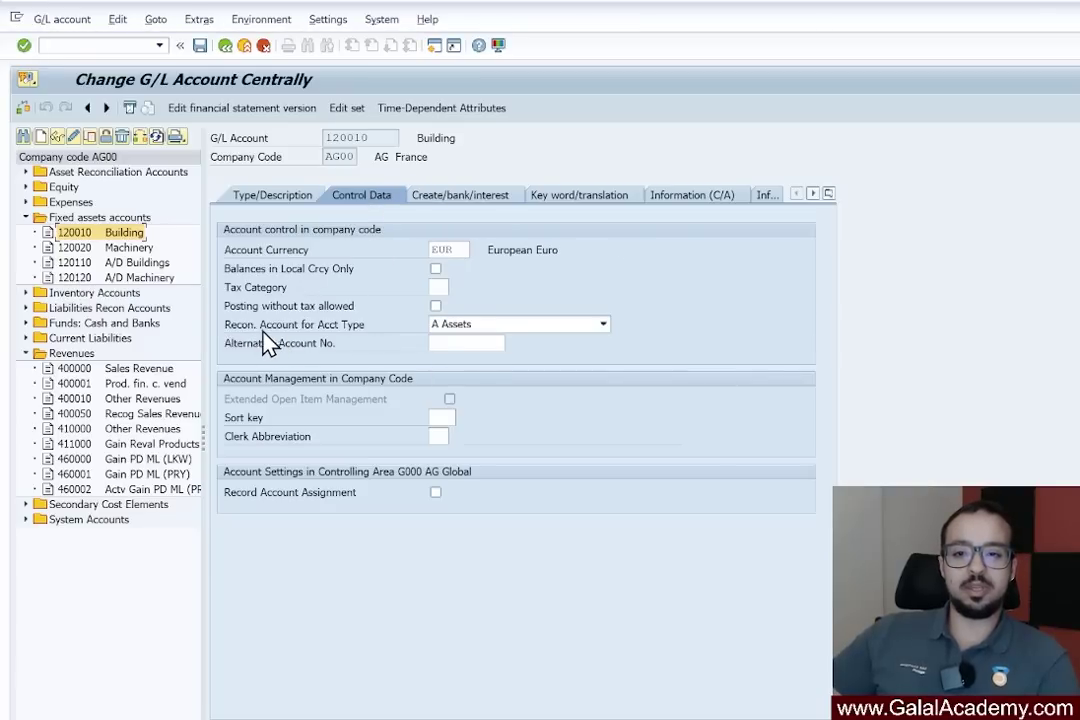